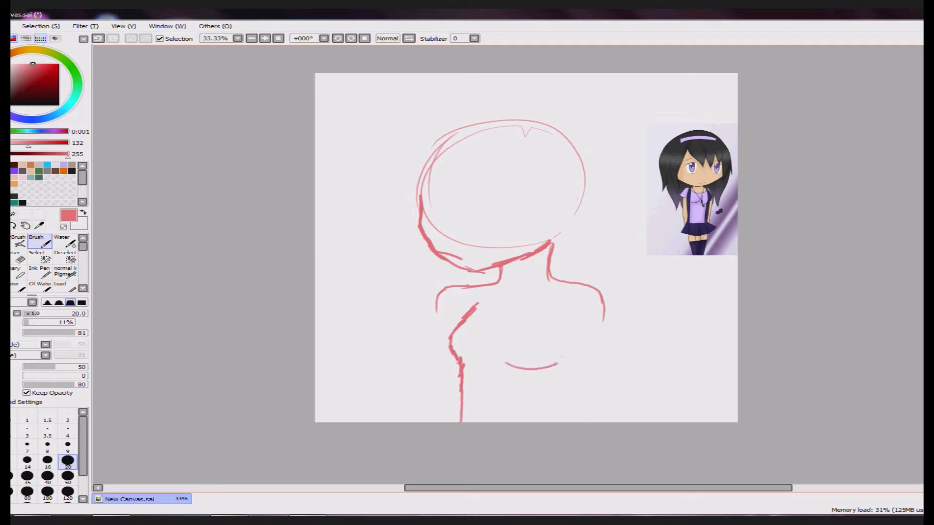
# Step: Sketch both arms in red along the sides of the torso, extending down to the canvas edge
pyautogui.moveTo(595, 286); pyautogui.dragTo(604, 421)
pyautogui.moveTo(452, 287); pyautogui.dragTo(437, 340)
pyautogui.moveTo(451, 289); pyautogui.dragTo(440, 421)
# Step: Sketch the pointed bangs and side locks in darker red and rough in the facial features
pyautogui.moveTo(462, 142); pyautogui.dragTo(459, 151)
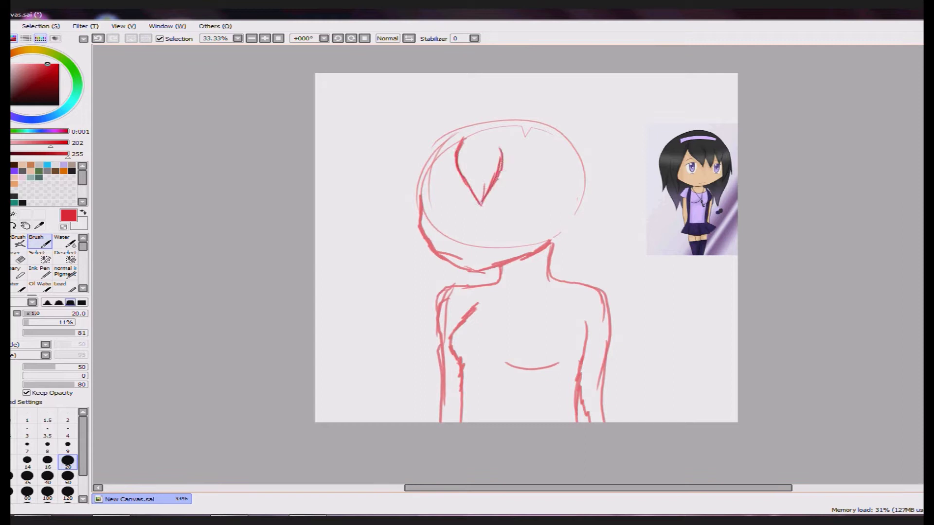
pyautogui.moveTo(520, 171)
pyautogui.mouseDown()
pyautogui.moveTo(538, 202)
pyautogui.moveTo(538, 192)
pyautogui.moveTo(559, 184)
pyautogui.moveTo(551, 220)
pyautogui.moveTo(568, 220)
pyautogui.moveTo(565, 198)
pyautogui.mouseUp()
pyautogui.moveTo(455, 154); pyautogui.dragTo(422, 228)
pyautogui.moveTo(430, 181); pyautogui.dragTo(423, 262)
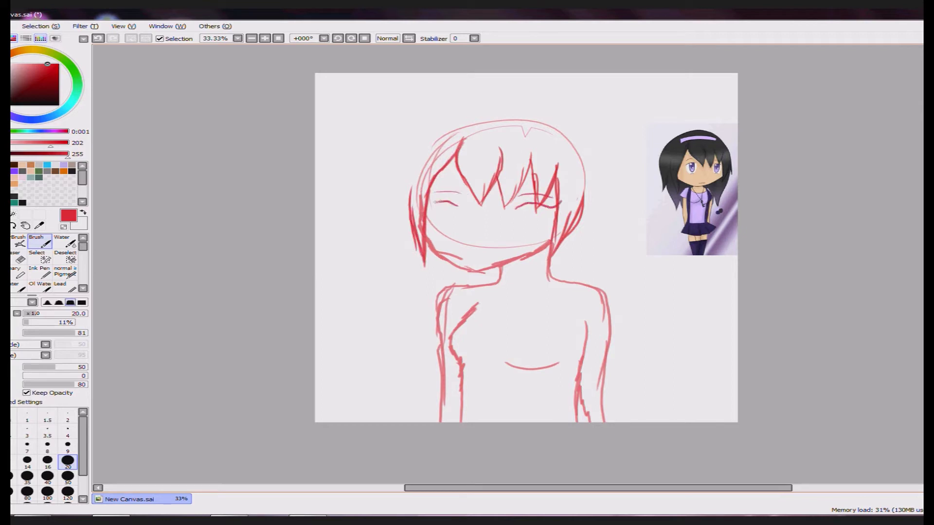
pyautogui.hotkey('ctrl', 'z')
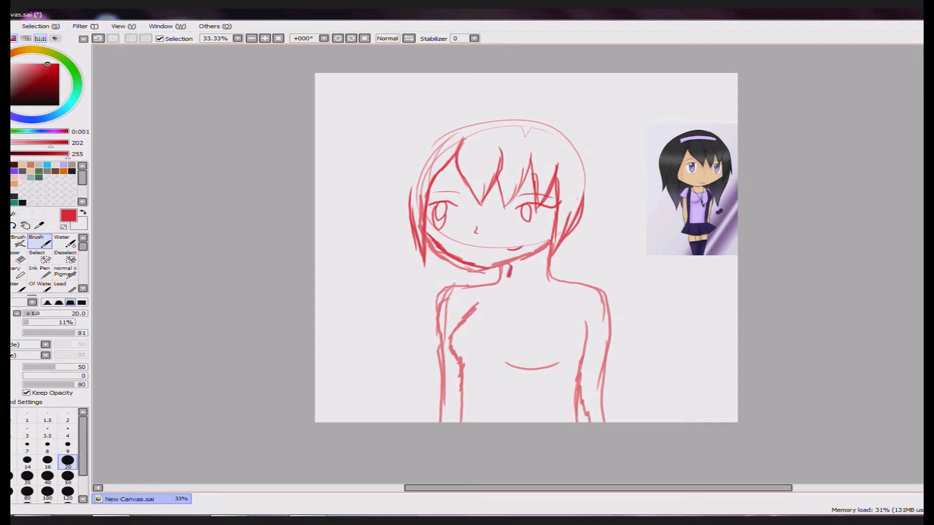
# Step: Redraw the left shoulder-and-arm line and the right side of the waist in darker red
pyautogui.moveTo(466, 294); pyautogui.dragTo(432, 422)
pyautogui.moveTo(584, 324)
pyautogui.mouseDown()
pyautogui.moveTo(569, 365)
pyautogui.moveTo(565, 422)
pyautogui.mouseUp()
pyautogui.moveTo(574, 372); pyautogui.dragTo(563, 422)
# Step: Ink the large central bang and the left side lock in black at brush size 9
pyautogui.press('n')
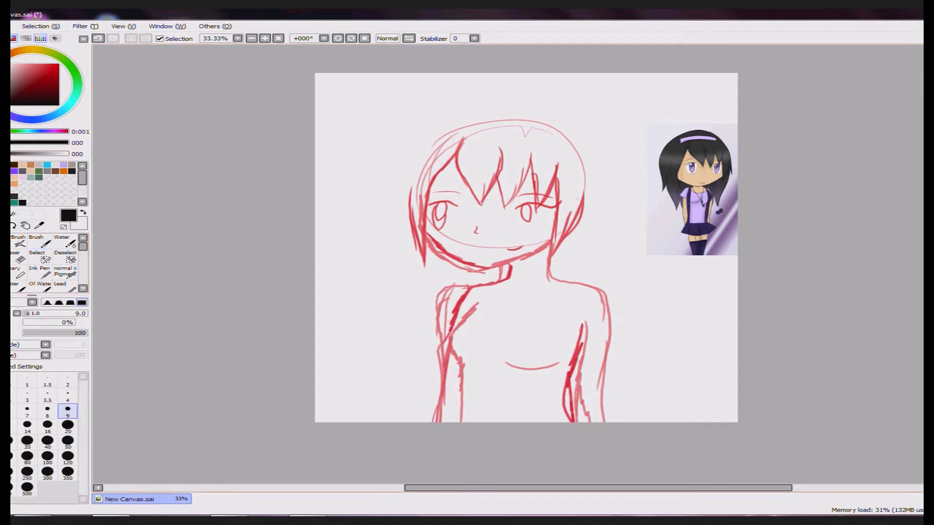
pyautogui.scroll(3, 506, 204)
pyautogui.moveTo(449, 126)
pyautogui.mouseDown()
pyautogui.moveTo(452, 212)
pyautogui.moveTo(463, 261)
pyautogui.moveTo(478, 271)
pyautogui.moveTo(544, 161)
pyautogui.mouseUp()
pyautogui.click(97, 38)
pyautogui.moveTo(452, 125)
pyautogui.mouseDown()
pyautogui.moveTo(511, 239)
pyautogui.moveTo(531, 143)
pyautogui.mouseUp()
pyautogui.moveTo(430, 157)
pyautogui.mouseDown()
pyautogui.moveTo(354, 375)
pyautogui.moveTo(362, 399)
pyautogui.mouseUp()
pyautogui.click(103, 38)
pyautogui.moveTo(338, 258); pyautogui.dragTo(361, 401)
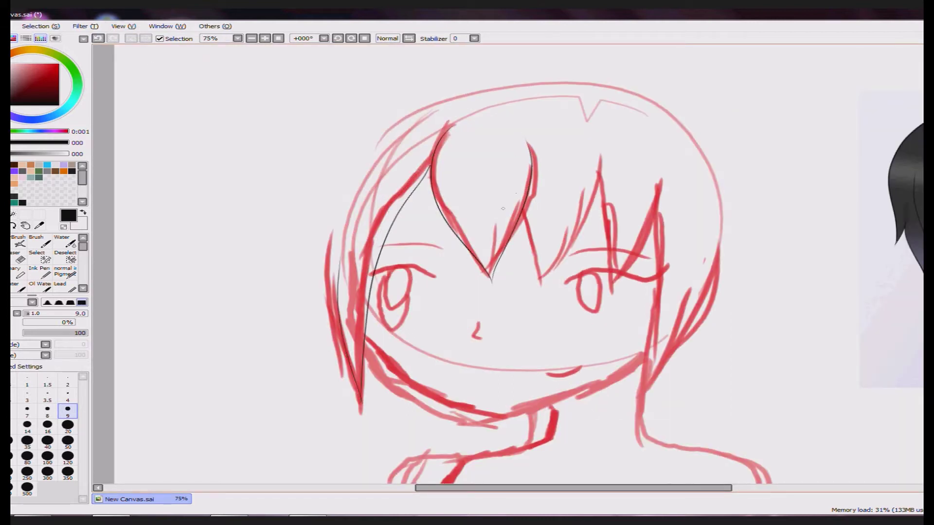
# Step: Ink the remaining pointed bangs and the right side lock in black over the sketch
pyautogui.moveTo(535, 281)
pyautogui.mouseDown()
pyautogui.moveTo(604, 149)
pyautogui.moveTo(605, 275)
pyautogui.mouseUp()
pyautogui.moveTo(605, 275)
pyautogui.mouseDown()
pyautogui.moveTo(665, 166)
pyautogui.moveTo(651, 384)
pyautogui.mouseUp()
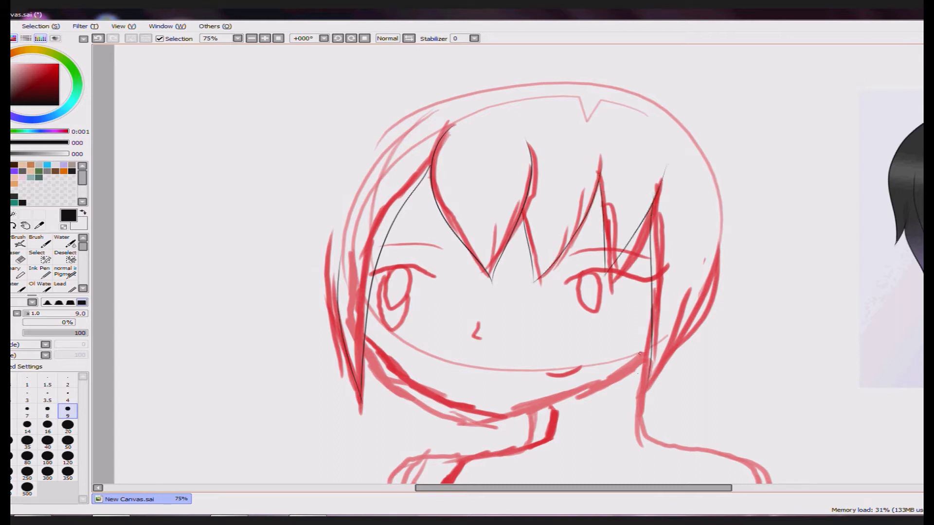
pyautogui.click(98, 38)
pyautogui.moveTo(707, 291); pyautogui.dragTo(645, 401)
# Step: Ink the headband across the top of the head, erasing and redrawing its upper edge, and ink the nose
pyautogui.moveTo(447, 110); pyautogui.dragTo(659, 141)
pyautogui.moveTo(615, 103)
pyautogui.mouseDown()
pyautogui.moveTo(411, 108)
pyautogui.moveTo(413, 98)
pyautogui.moveTo(469, 90)
pyautogui.moveTo(458, 88)
pyautogui.moveTo(452, 110)
pyautogui.moveTo(471, 90)
pyautogui.moveTo(561, 95)
pyautogui.mouseUp()
pyautogui.press('e')
pyautogui.press('e')
pyautogui.press('n')
pyautogui.moveTo(413, 129); pyautogui.dragTo(605, 103)
pyautogui.press('e')
pyautogui.moveTo(500, 87); pyautogui.dragTo(613, 103)
pyautogui.press('n')
pyautogui.moveTo(500, 88); pyautogui.dragTo(643, 114)
pyautogui.moveTo(470, 324); pyautogui.dragTo(470, 342)
pyautogui.hotkey('ctrl', 'z')
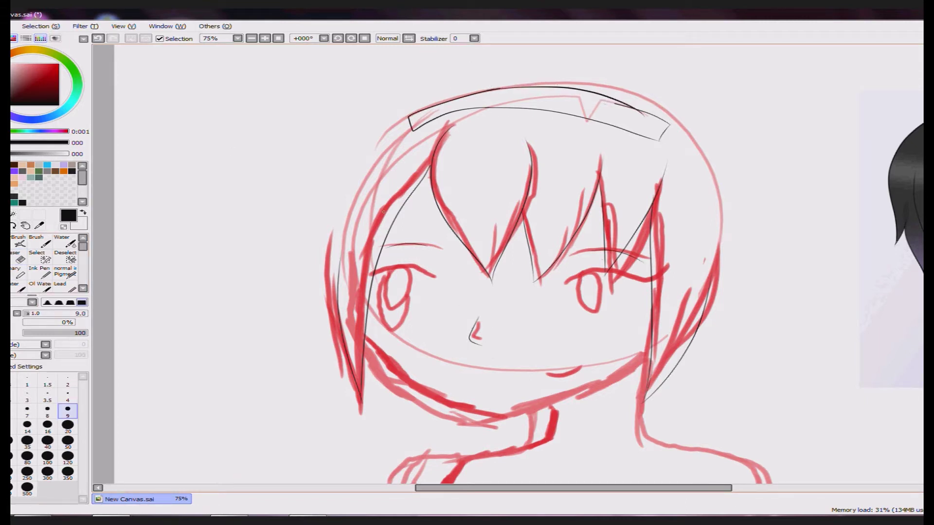
# Step: Ink the outer hair outline around the head, including the pointed strands falling past the left shoulder
pyautogui.hotkey('ctrl', '-')
pyautogui.moveTo(460, 120)
pyautogui.mouseDown()
pyautogui.moveTo(341, 302)
pyautogui.moveTo(343, 362)
pyautogui.mouseUp()
pyautogui.hotkey('ctrl', 'z')
pyautogui.hotkey('ctrl', 'z')
pyautogui.moveTo(556, 131)
pyautogui.mouseDown()
pyautogui.moveTo(355, 180)
pyautogui.moveTo(329, 343)
pyautogui.mouseUp()
pyautogui.moveTo(553, 131)
pyautogui.mouseDown()
pyautogui.moveTo(614, 192)
pyautogui.moveTo(625, 342)
pyautogui.mouseUp()
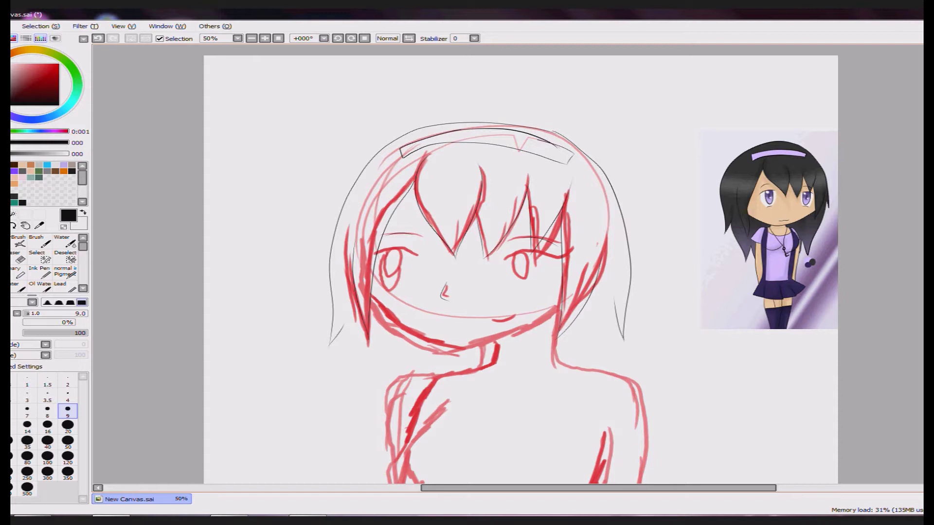
pyautogui.scroll(-3, 520, 262)
pyautogui.moveTo(341, 193); pyautogui.dragTo(358, 324)
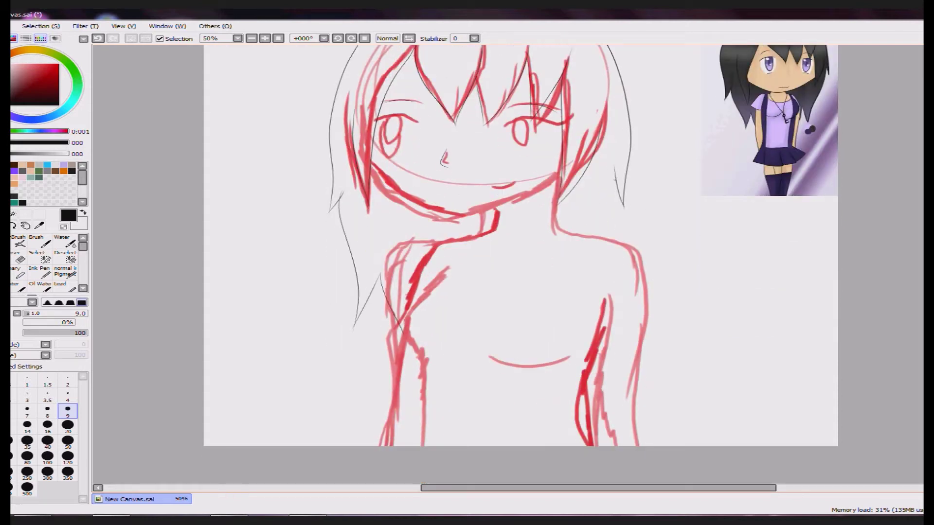
# Step: Ink the jawline, the left side of the upper body and the curves of the chest
pyautogui.moveTo(375, 167); pyautogui.dragTo(565, 165)
pyautogui.moveTo(416, 282); pyautogui.dragTo(441, 389)
pyautogui.hotkey('ctrl', 'z')
pyautogui.moveTo(460, 255)
pyautogui.mouseDown()
pyautogui.moveTo(437, 281)
pyautogui.moveTo(444, 366)
pyautogui.mouseUp()
pyautogui.hotkey('ctrl', 'z')
pyautogui.moveTo(453, 263); pyautogui.dragTo(409, 347)
pyautogui.hotkey('ctrl', 'z')
pyautogui.moveTo(489, 348); pyautogui.dragTo(587, 349)
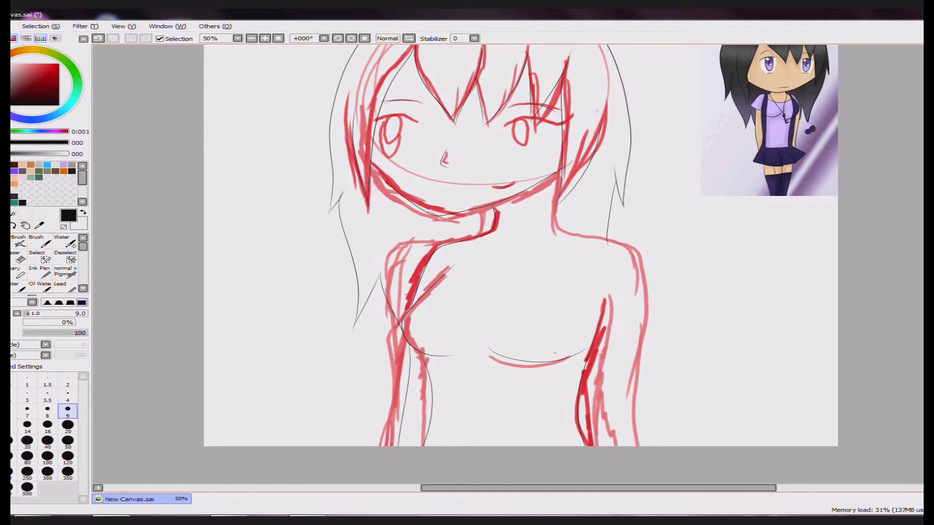
# Step: Ink the right shoulder and arm, the side of the torso and the suspender straps
pyautogui.moveTo(555, 225); pyautogui.dragTo(632, 445)
pyautogui.moveTo(602, 313); pyautogui.dragTo(597, 445)
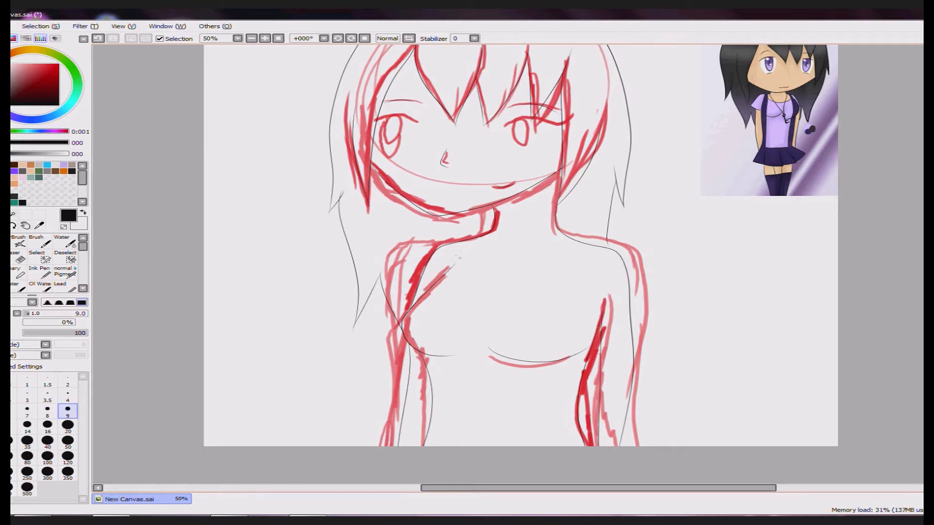
pyautogui.moveTo(453, 276)
pyautogui.mouseDown()
pyautogui.moveTo(428, 333)
pyautogui.moveTo(440, 446)
pyautogui.mouseUp()
pyautogui.hotkey('ctrl', 'z')
pyautogui.moveTo(562, 238); pyautogui.dragTo(547, 351)
pyautogui.moveTo(580, 244); pyautogui.dragTo(544, 445)
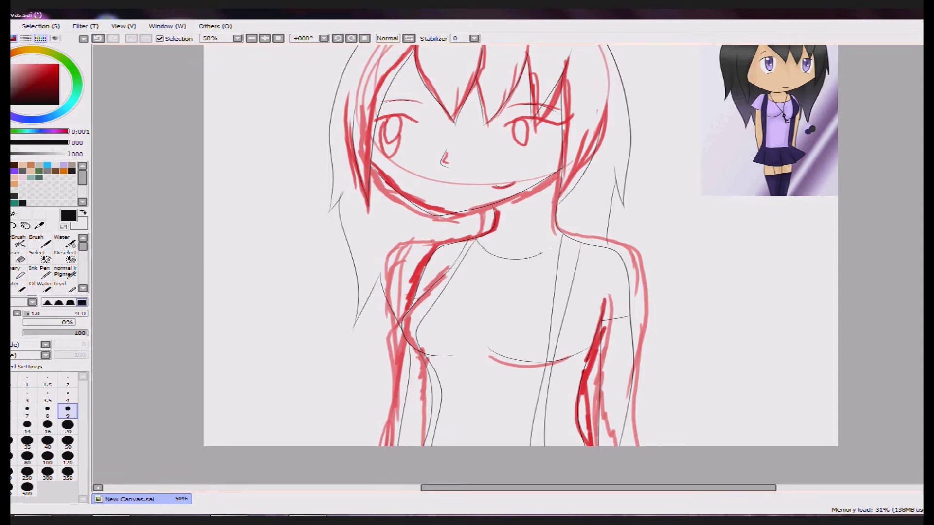
# Step: Ink the necklace cord and draw its key pendant in thick black at brush size 16
pyautogui.moveTo(558, 228); pyautogui.dragTo(488, 319)
pyautogui.click(47, 424)
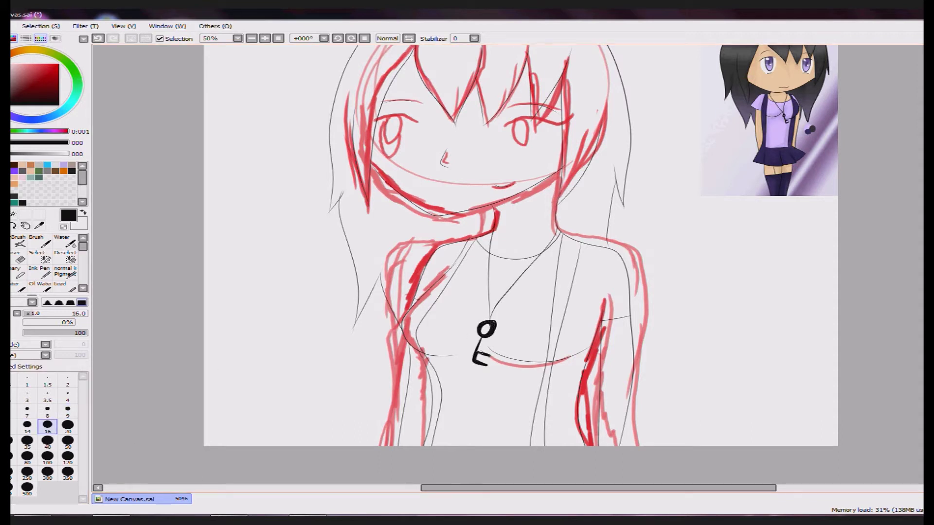
pyautogui.click(67, 425)
pyautogui.click(98, 38)
# Step: Ink the right eye's thick upper lash line, iris outline and lower lid at brush size 9
pyautogui.press('[')
pyautogui.press('[')
pyautogui.press('[')
pyautogui.moveTo(524, 117); pyautogui.dragTo(574, 118)
pyautogui.hotkey('ctrl', '+')
pyautogui.hotkey('ctrl', '+')
pyautogui.hotkey('ctrl', '+')
pyautogui.hotkey('ctrl', 'z')
pyautogui.moveTo(505, 111)
pyautogui.mouseDown()
pyautogui.moveTo(573, 118)
pyautogui.moveTo(503, 130)
pyautogui.moveTo(506, 170)
pyautogui.moveTo(527, 170)
pyautogui.mouseUp()
pyautogui.hotkey('ctrl', 'z')
pyautogui.hotkey('ctrl', 'z')
pyautogui.hotkey('ctrl', 'z')
pyautogui.moveTo(570, 113); pyautogui.dragTo(564, 171)
pyautogui.moveTo(503, 108); pyautogui.dragTo(526, 180)
pyautogui.moveTo(485, 175); pyautogui.dragTo(559, 176)
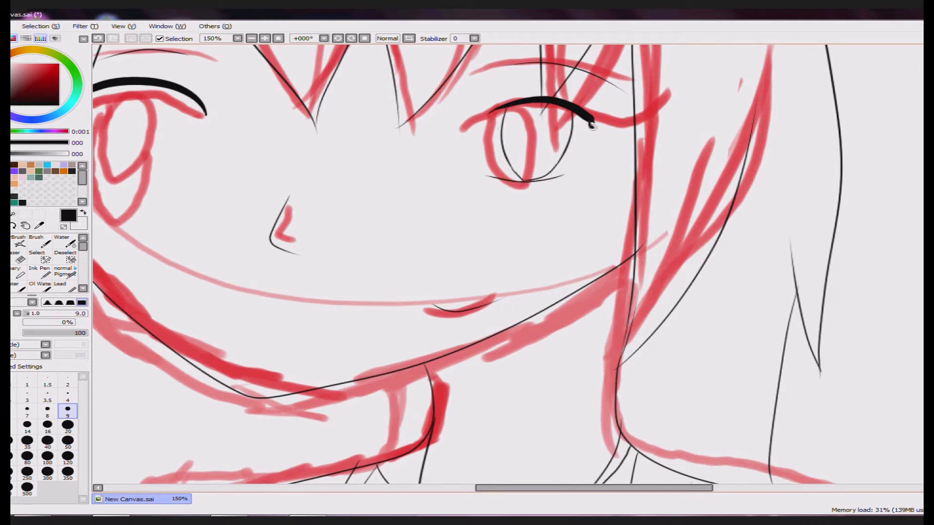
# Step: Ink the left eye's iris outline and lower lid, redrawing the iris sides until they fit
pyautogui.moveTo(331, 124); pyautogui.dragTo(336, 181)
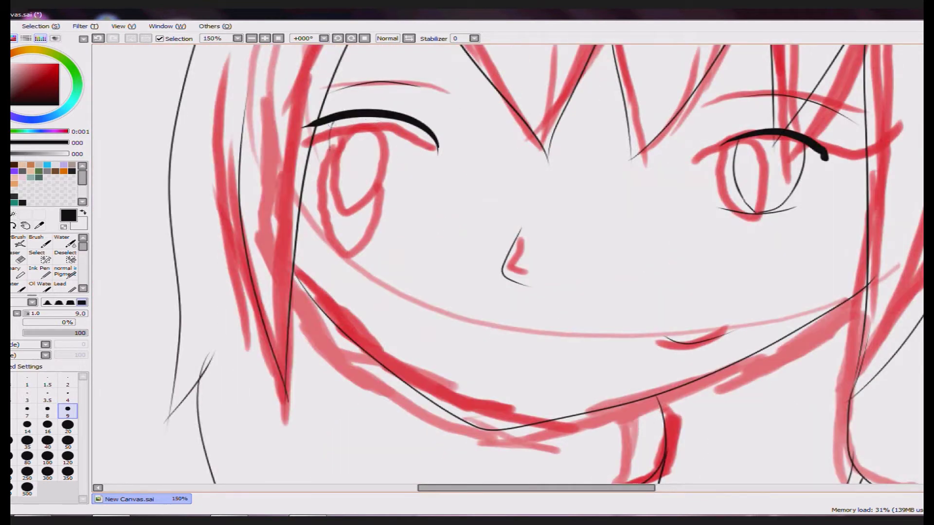
pyautogui.moveTo(389, 121)
pyautogui.mouseDown()
pyautogui.moveTo(350, 191)
pyautogui.moveTo(408, 196)
pyautogui.mouseUp()
pyautogui.hotkey('ctrl', 'z')
pyautogui.hotkey('ctrl', 'z')
pyautogui.hotkey('ctrl', 'z')
pyautogui.moveTo(336, 121); pyautogui.dragTo(329, 180)
pyautogui.hotkey('ctrl', 'z')
pyautogui.moveTo(398, 122); pyautogui.dragTo(380, 180)
pyautogui.hotkey('ctrl', 'z')
pyautogui.hotkey('ctrl', 'z')
pyautogui.hotkey('ctrl', 'z')
pyautogui.moveTo(397, 118)
pyautogui.mouseDown()
pyautogui.moveTo(384, 178)
pyautogui.moveTo(377, 168)
pyautogui.moveTo(388, 195)
pyautogui.mouseUp()
pyautogui.hotkey('ctrl', 'z')
pyautogui.moveTo(432, 191); pyautogui.dragTo(325, 177)
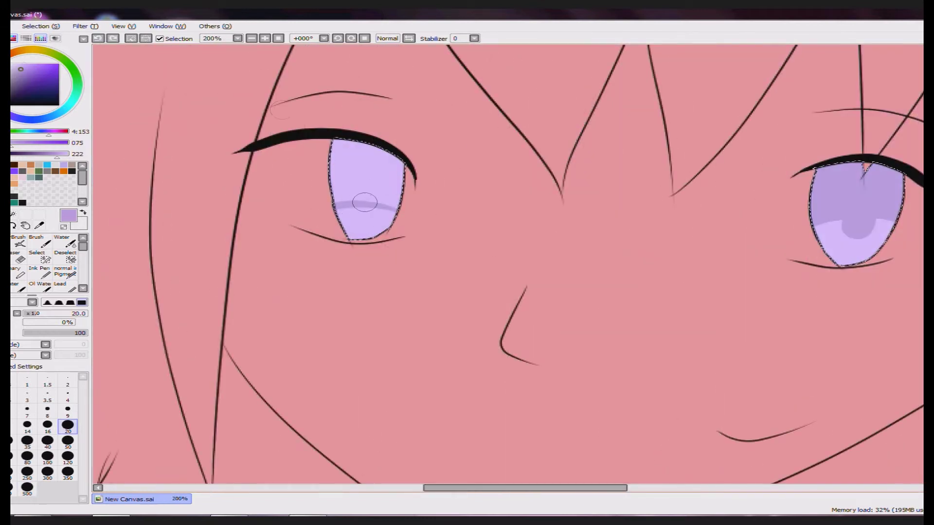
# Step: Paint the left iris's upper area and pupil base mid purple, and shade the tops of both irises dark purple
pyautogui.moveTo(397, 203)
pyautogui.mouseDown()
pyautogui.moveTo(338, 208)
pyautogui.moveTo(357, 165)
pyautogui.moveTo(384, 180)
pyautogui.moveTo(340, 197)
pyautogui.moveTo(361, 131)
pyautogui.mouseUp()
pyautogui.moveTo(372, 193); pyautogui.dragTo(365, 214)
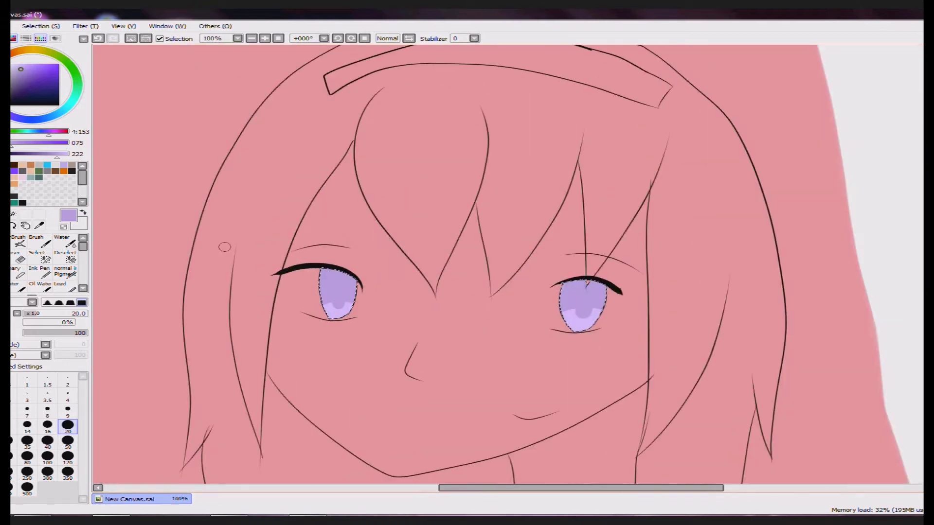
pyautogui.scroll(2, 224, 247)
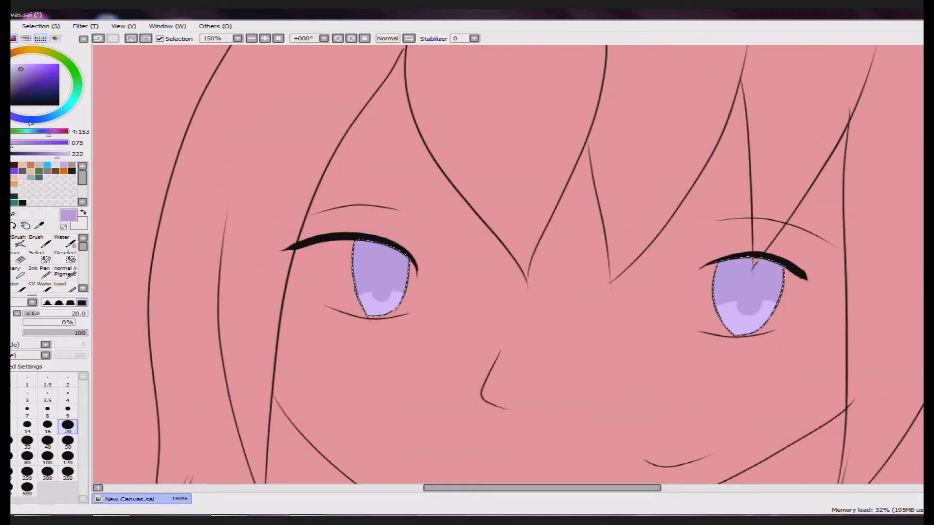
pyautogui.click(20, 88)
pyautogui.click(19, 243)
pyautogui.moveTo(370, 265); pyautogui.dragTo(394, 243)
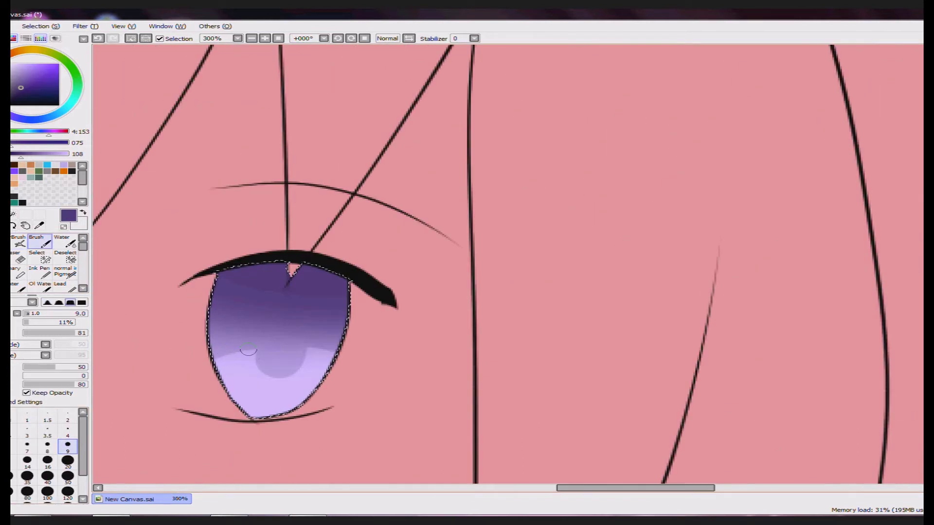
# Step: Paint a pale lilac glow at the bottom of both irises with a size 30 brush
pyautogui.moveTo(587, 488); pyautogui.dragTo(479, 488)
pyautogui.keyDown('alt'); pyautogui.click(138, 341); pyautogui.keyUp('alt')
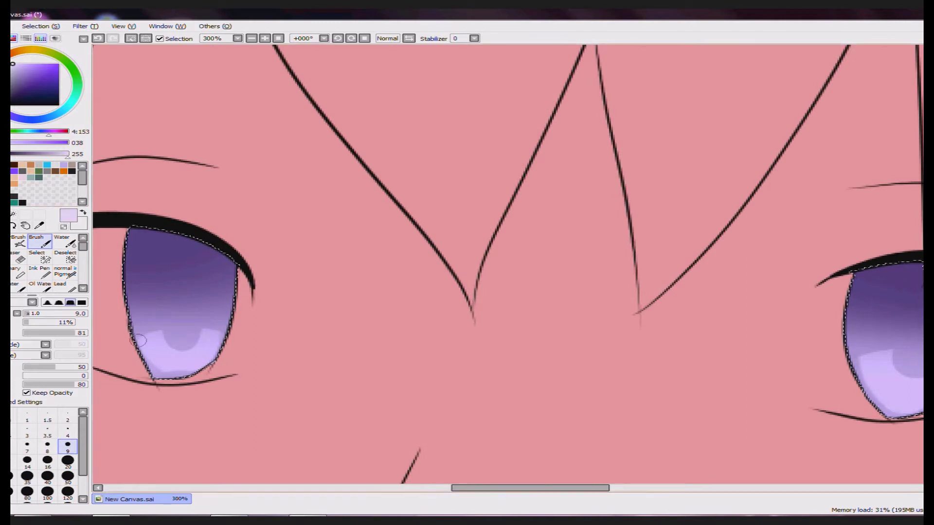
pyautogui.click(64, 240)
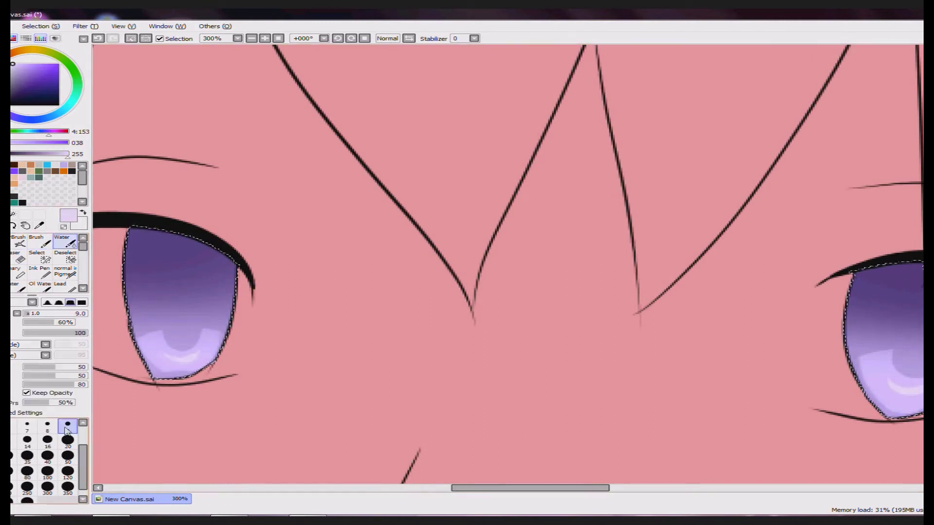
pyautogui.press('e')
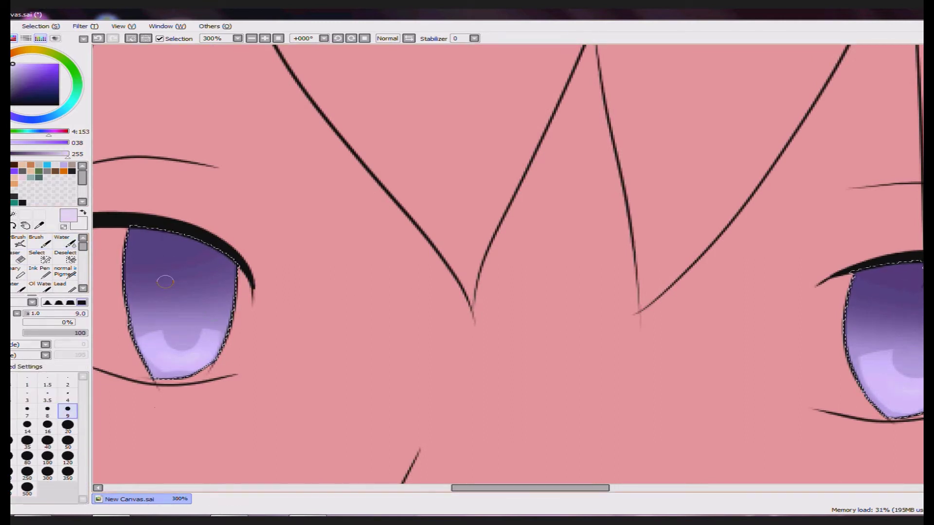
pyautogui.hotkey('ctrl', 'z')
pyautogui.click(12, 441)
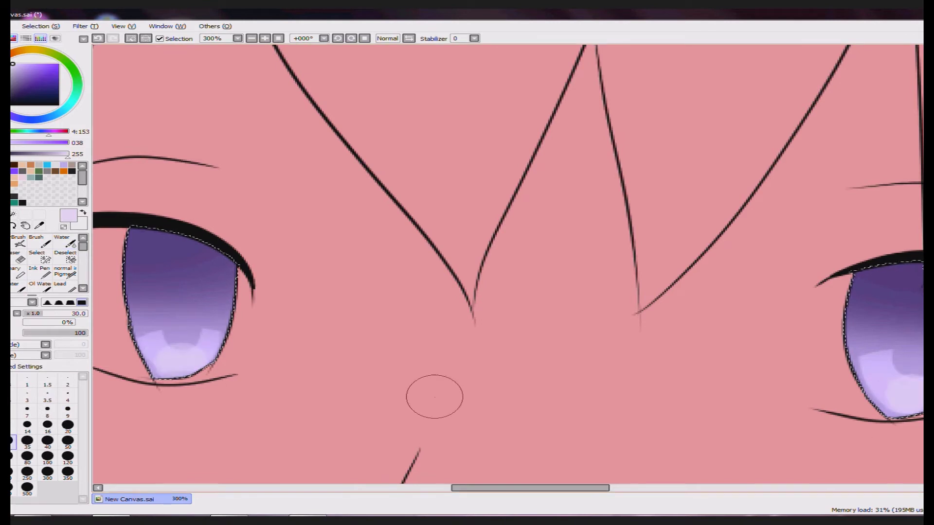
# Step: Draw pale lilac pupil rings and small hearts in both irises, and fill the pupils near-black
pyautogui.click(67, 411)
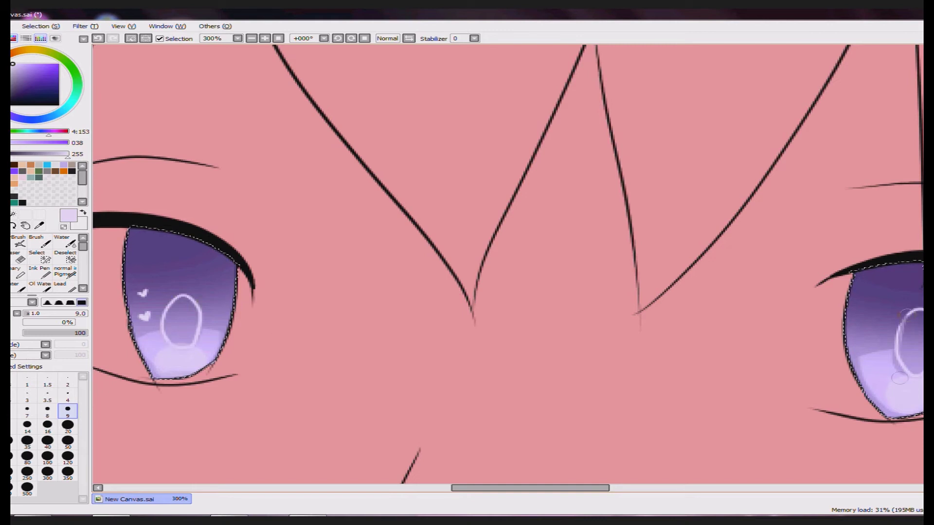
pyautogui.click(20, 103)
pyautogui.moveTo(176, 318); pyautogui.dragTo(184, 336)
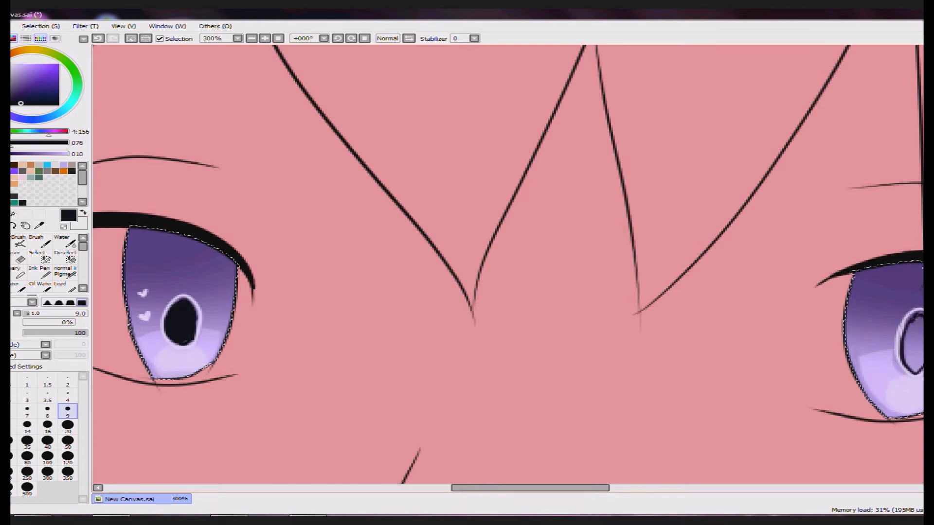
pyautogui.press('[')
pyautogui.press('[')
pyautogui.moveTo(912, 336); pyautogui.dragTo(907, 361)
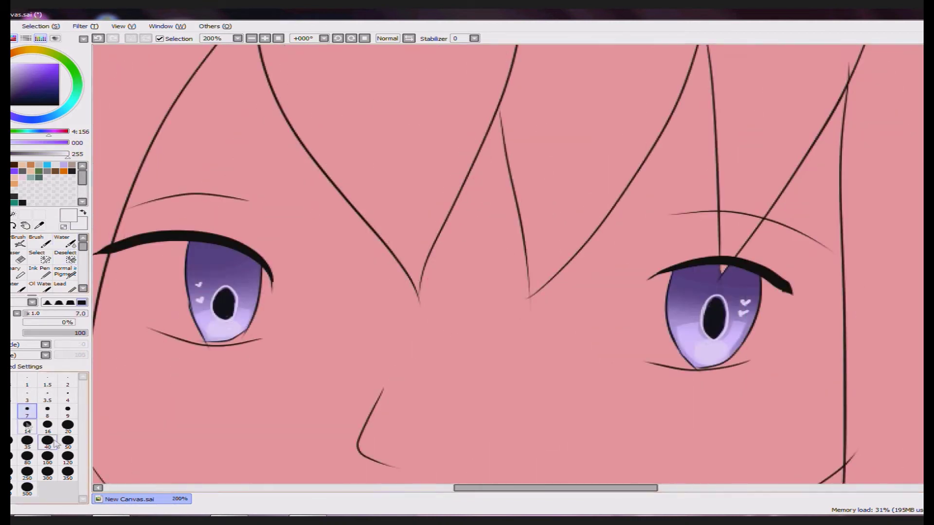
# Step: Paint white reflections on the upper right and lower left of both irises at brush size 20
pyautogui.click(68, 425)
pyautogui.moveTo(233, 265); pyautogui.dragTo(251, 275)
pyautogui.moveTo(735, 278); pyautogui.dragTo(753, 287)
pyautogui.moveTo(666, 338); pyautogui.dragTo(683, 335)
pyautogui.moveTo(190, 315); pyautogui.dragTo(193, 316)
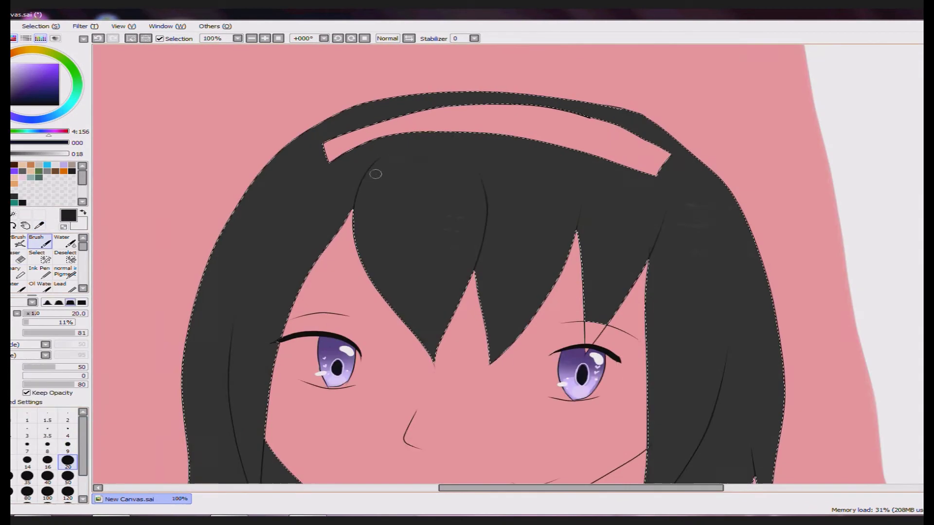
# Step: Shade the bangs and hair strands darker, and blur the light grey highlight band across the hair at size 120
pyautogui.moveTo(375, 173)
pyautogui.mouseDown()
pyautogui.moveTo(390, 151)
pyautogui.moveTo(427, 327)
pyautogui.moveTo(483, 219)
pyautogui.mouseUp()
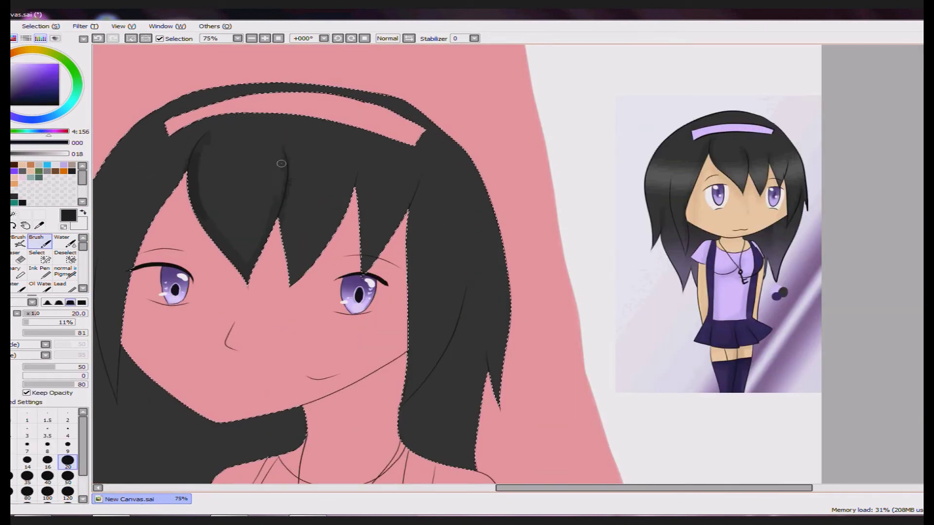
pyautogui.moveTo(285, 235)
pyautogui.mouseDown()
pyautogui.moveTo(131, 301)
pyautogui.moveTo(109, 156)
pyautogui.moveTo(141, 316)
pyautogui.moveTo(258, 234)
pyautogui.mouseUp()
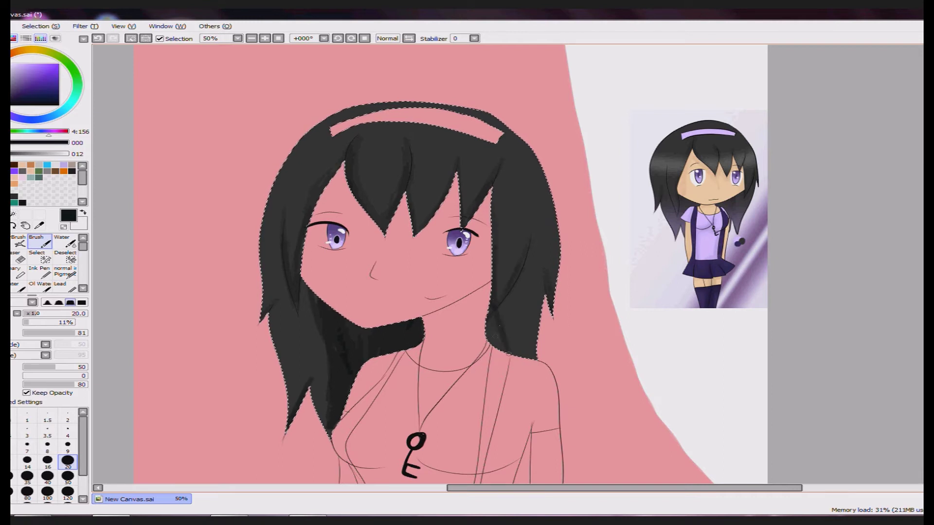
pyautogui.press('w')
pyautogui.moveTo(282, 336); pyautogui.dragTo(336, 433)
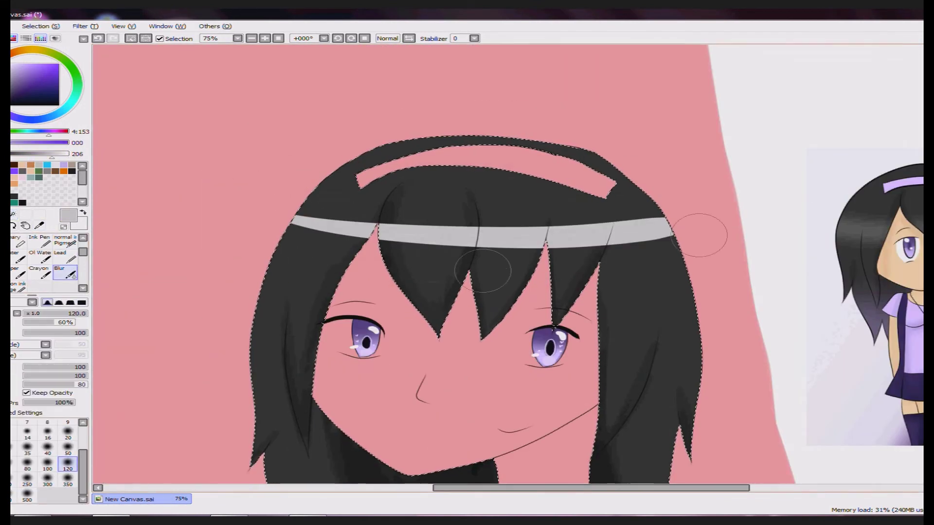
pyautogui.moveTo(719, 255)
pyautogui.mouseDown()
pyautogui.moveTo(719, 282)
pyautogui.moveTo(292, 253)
pyautogui.mouseUp()
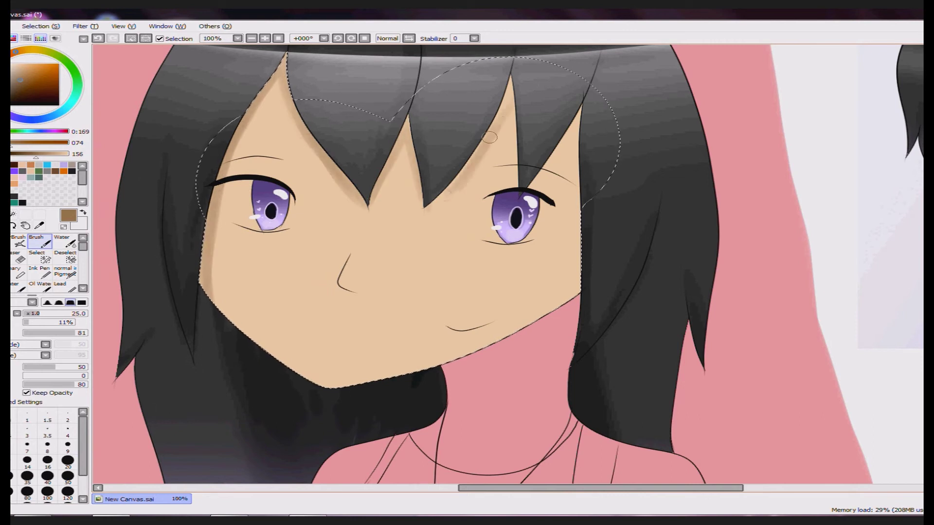
# Step: Deepen the face shadows beneath the hair in darker brown at brush size 9 and blend them with the Water brush
pyautogui.click(20, 88)
pyautogui.click(68, 444)
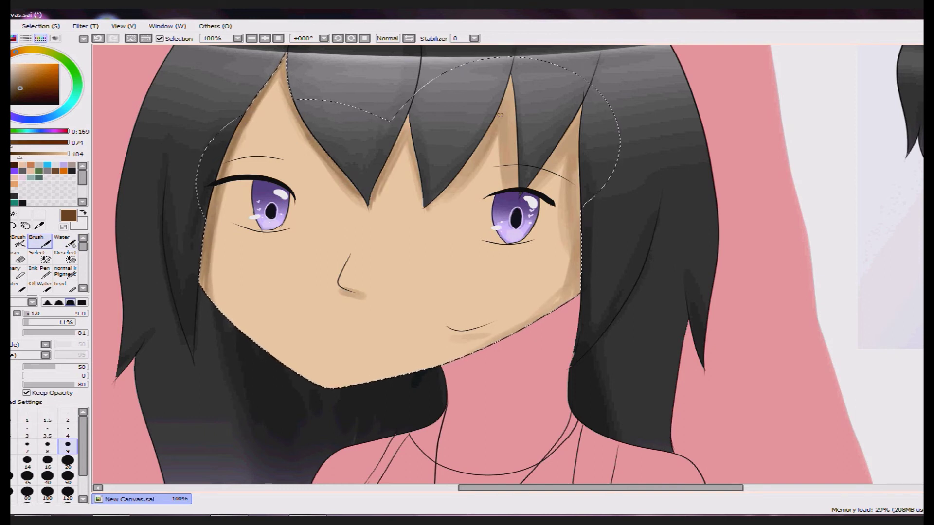
pyautogui.click(65, 242)
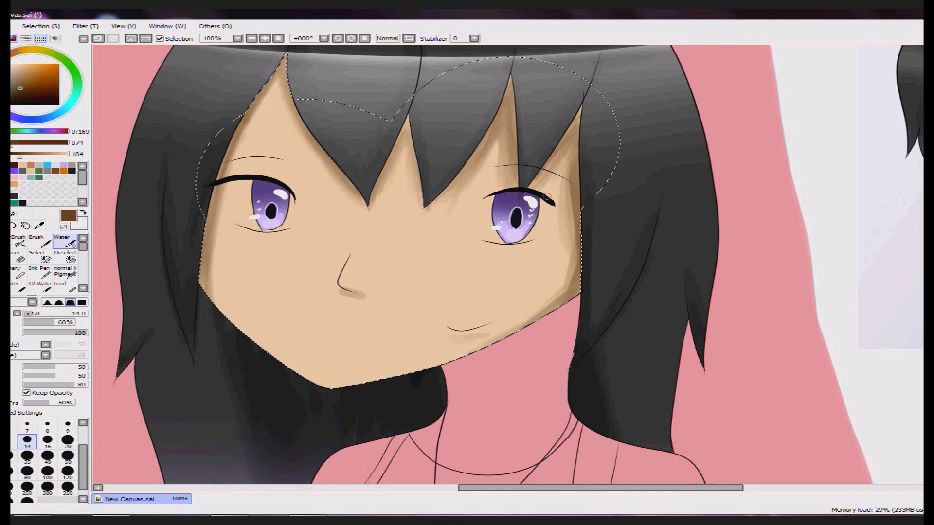
# Step: Paint the whites of the eyes at brush size 50 and clean up the overspill around the outlines with the eraser at size 4
pyautogui.press('x')
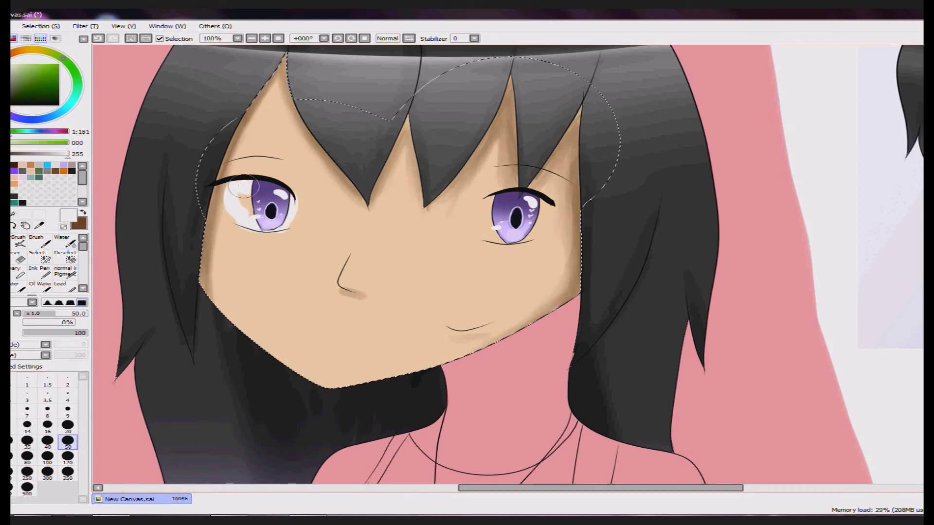
pyautogui.press('e')
pyautogui.keyDown('alt'); pyautogui.click(241, 234); pyautogui.keyUp('alt')
pyautogui.hotkey('ctrl', 'd')
pyautogui.scroll(5, 241, 230)
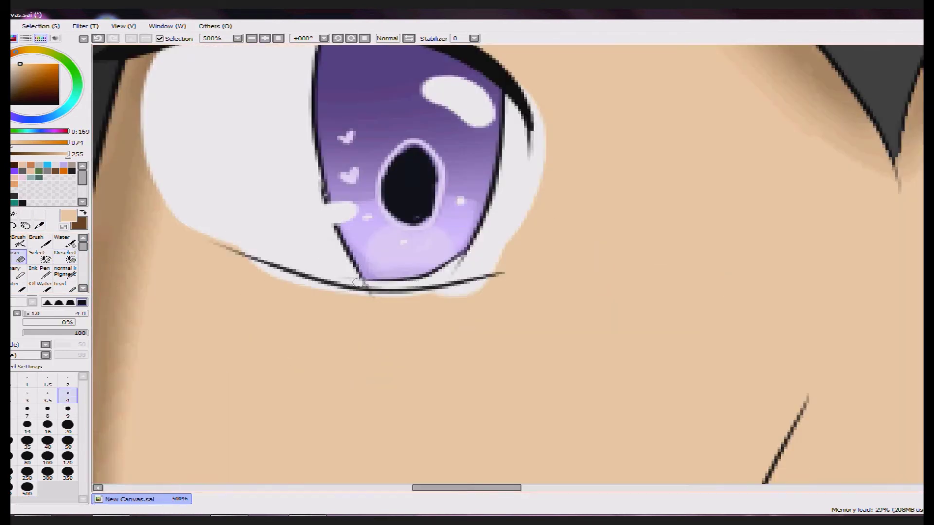
# Step: Select the neck and both arms and fill them with the light skin tone at brush size 350
pyautogui.scroll(-10, 503, 276)
pyautogui.click(37, 256)
pyautogui.scroll(4, 341, 219)
pyautogui.moveTo(272, 292)
pyautogui.mouseDown()
pyautogui.moveTo(438, 316)
pyautogui.moveTo(443, 370)
pyautogui.mouseUp()
pyautogui.scroll(-4, 341, 219)
pyautogui.scroll(1, 239, 348)
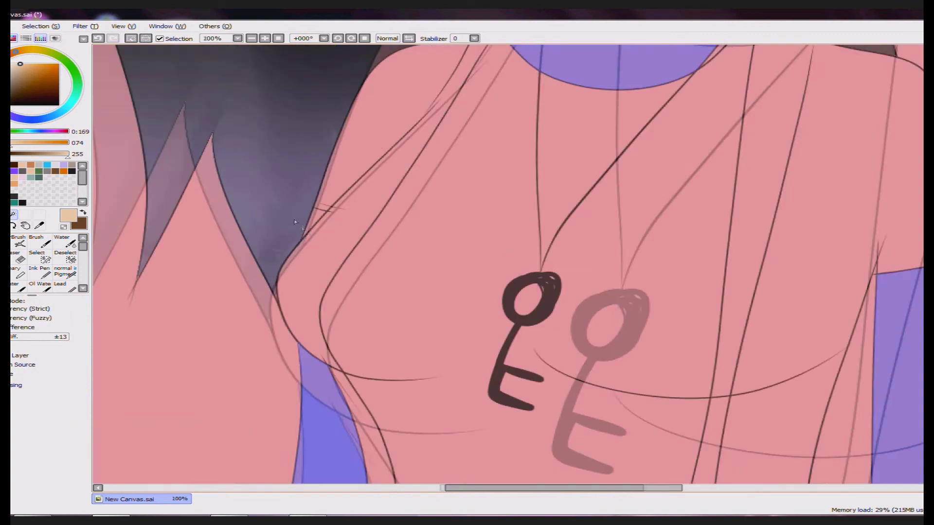
pyautogui.press('b')
pyautogui.click(67, 472)
pyautogui.moveTo(297, 340); pyautogui.dragTo(512, 204)
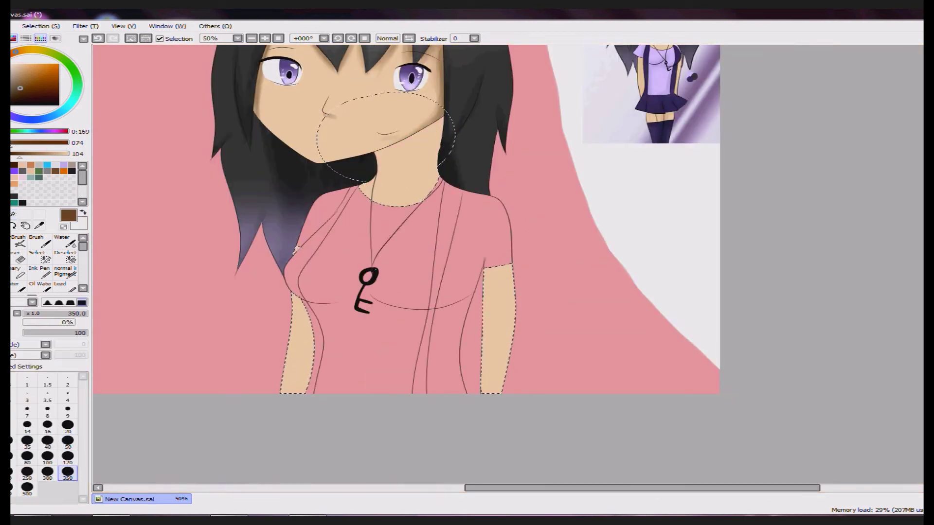
# Step: Shade both arms and the neck under the chin in brown at brush size 20, blend with the Water brush, and clear the selection
pyautogui.click(39, 242)
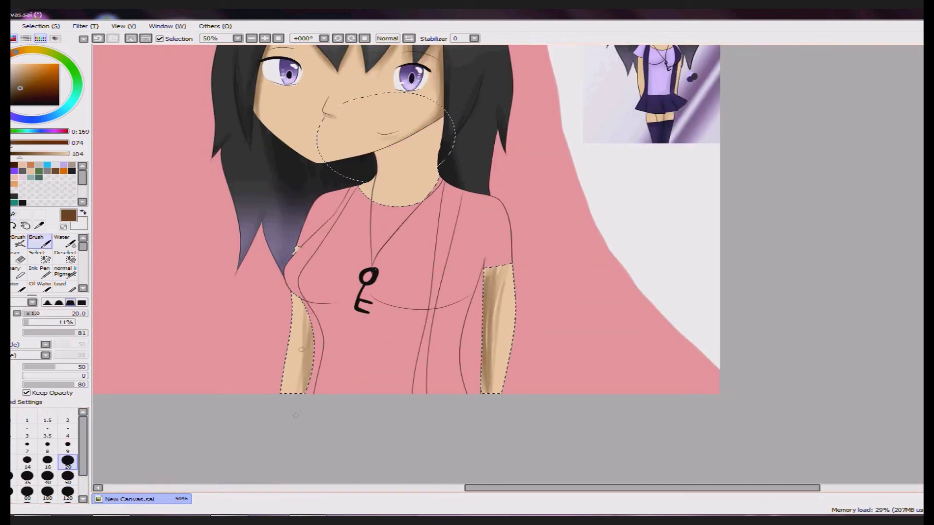
pyautogui.press('c')
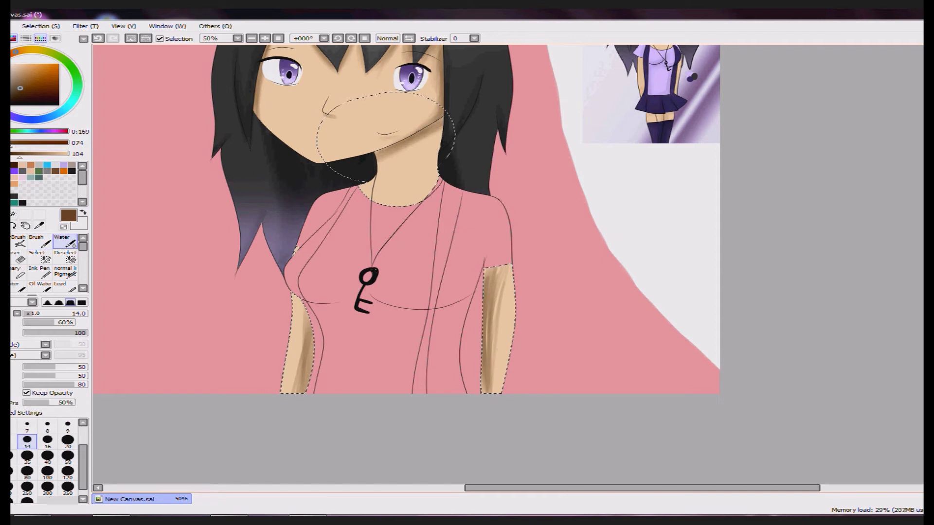
pyautogui.press('w')
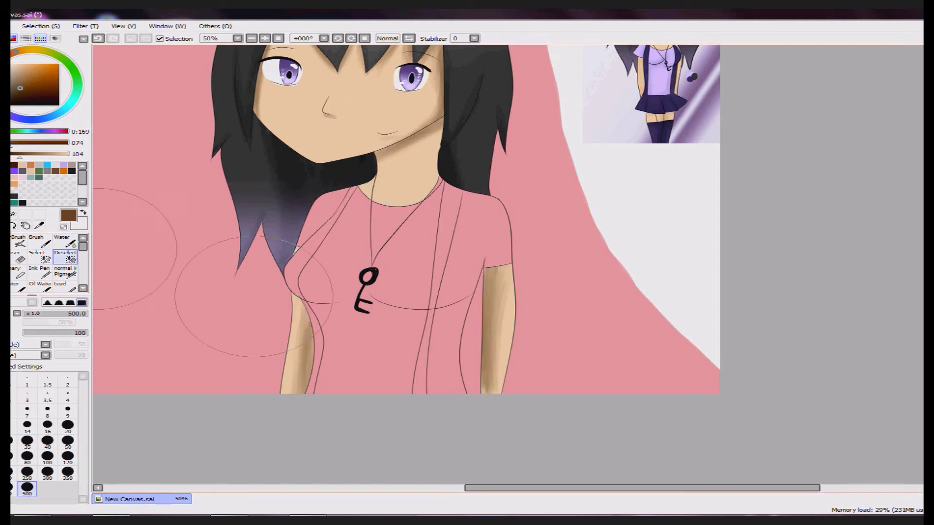
# Step: Select all parts of the shirt between the suspenders, closing gaps in the outline with the Select pen at size 2
pyautogui.click(336, 316)
pyautogui.scroll(2, 335, 316)
pyautogui.scroll(1, 441, 225)
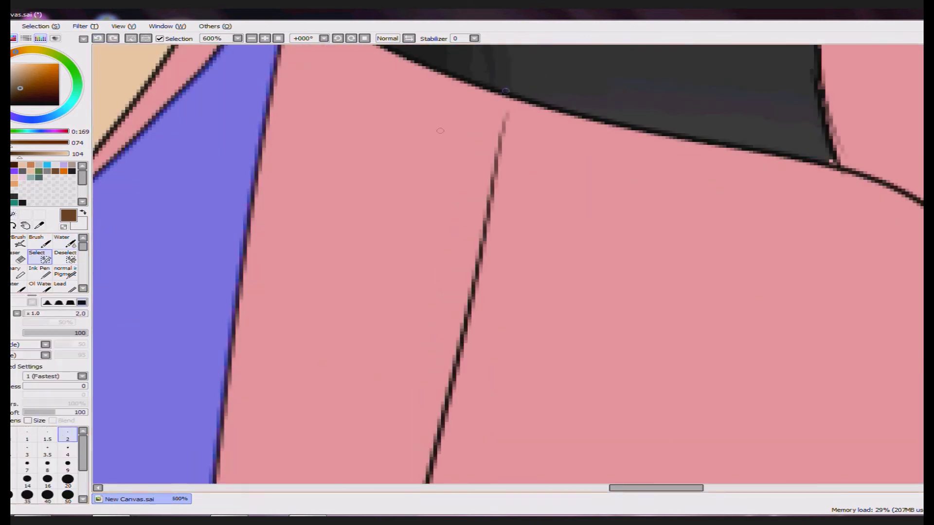
pyautogui.scroll(-3, 442, 226)
pyautogui.scroll(2, 442, 226)
pyautogui.scroll(-1, 441, 225)
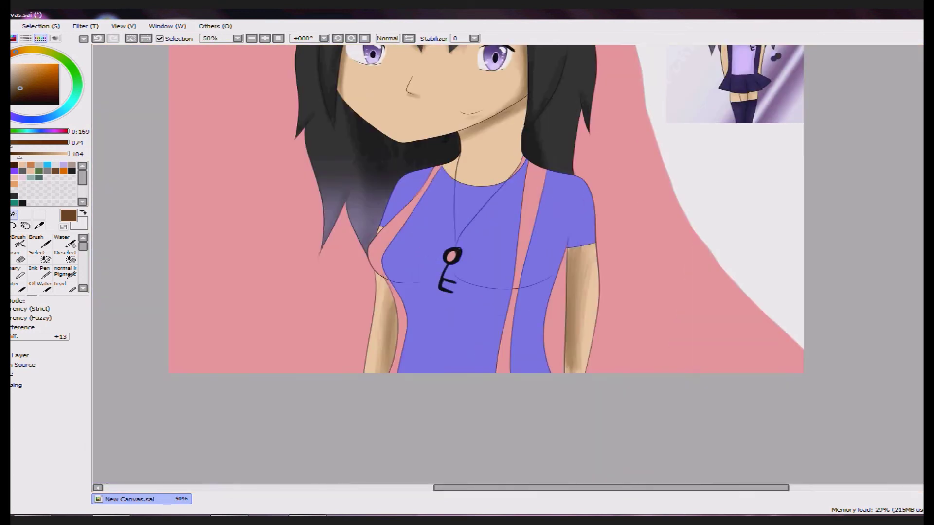
# Step: Fill the shirt light lilac and add blended darker lilac shadows at size 50 under the bust, necklace and right armpit
pyautogui.press('n')
pyautogui.scroll(3, 441, 226)
pyautogui.scroll(-1, 261, 179)
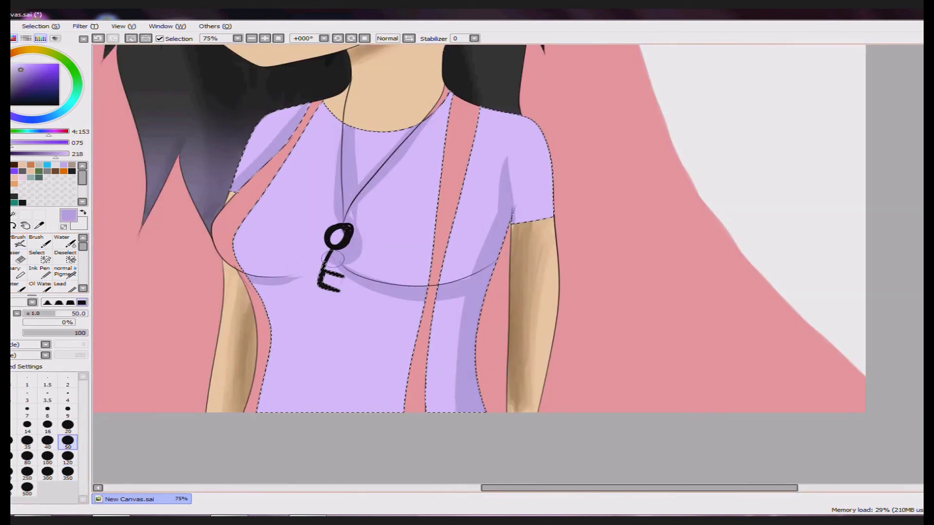
pyautogui.press('w')
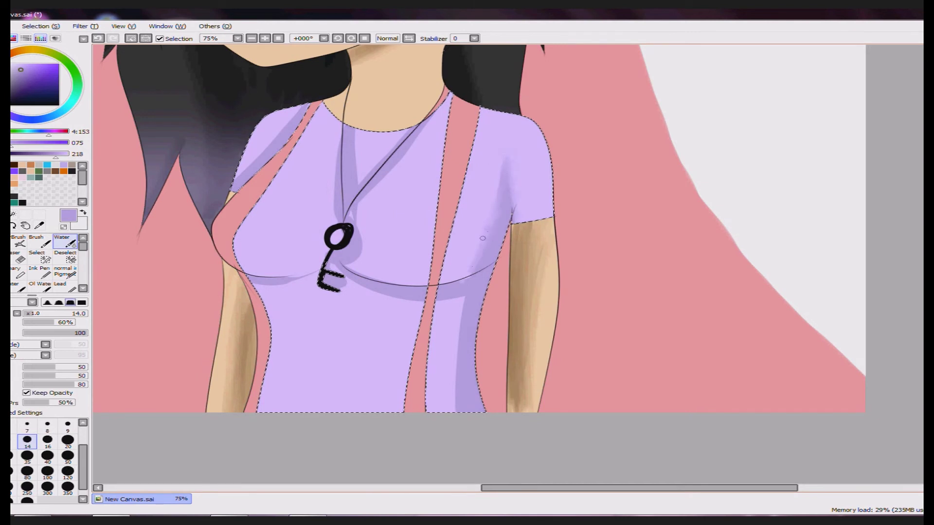
# Step: Add deep purple shadows under the bust, along the shirt's side and beside the necklace at size 50, blended with the Water brush at 14
pyautogui.press('e')
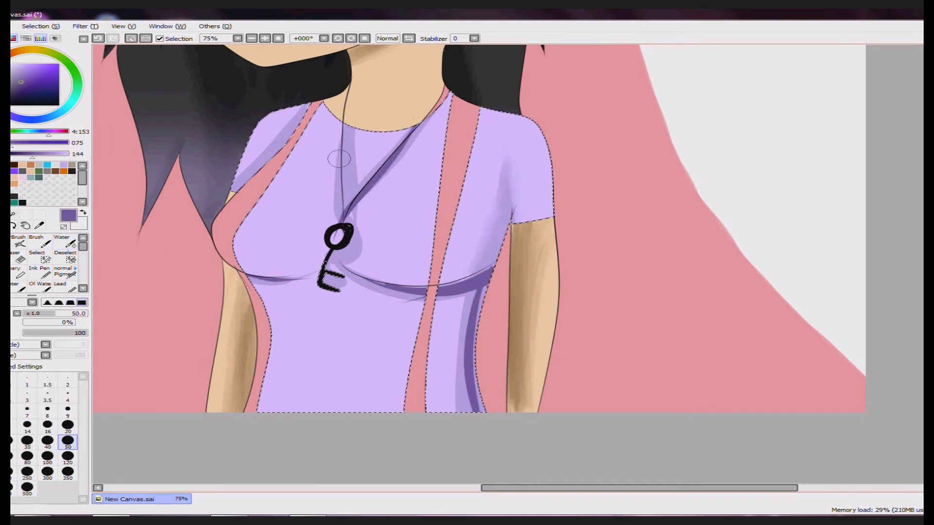
pyautogui.click(78, 242)
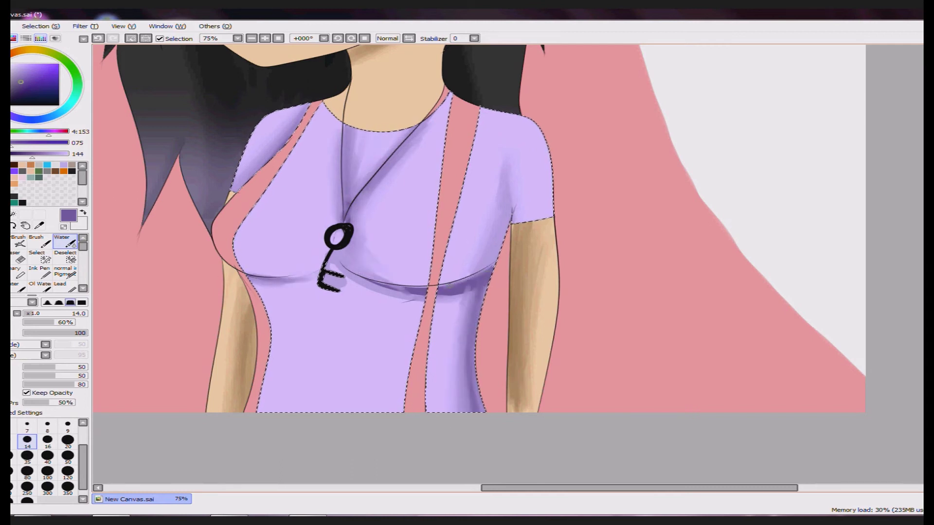
pyautogui.moveTo(486, 244); pyautogui.dragTo(370, 311)
# Step: Build up the purple shadow along the curve beneath the bust with the Brush at size 20
pyautogui.press('b')
pyautogui.scroll(4, 437, 267)
pyautogui.moveTo(535, 282); pyautogui.dragTo(583, 399)
pyautogui.moveTo(540, 316); pyautogui.dragTo(516, 340)
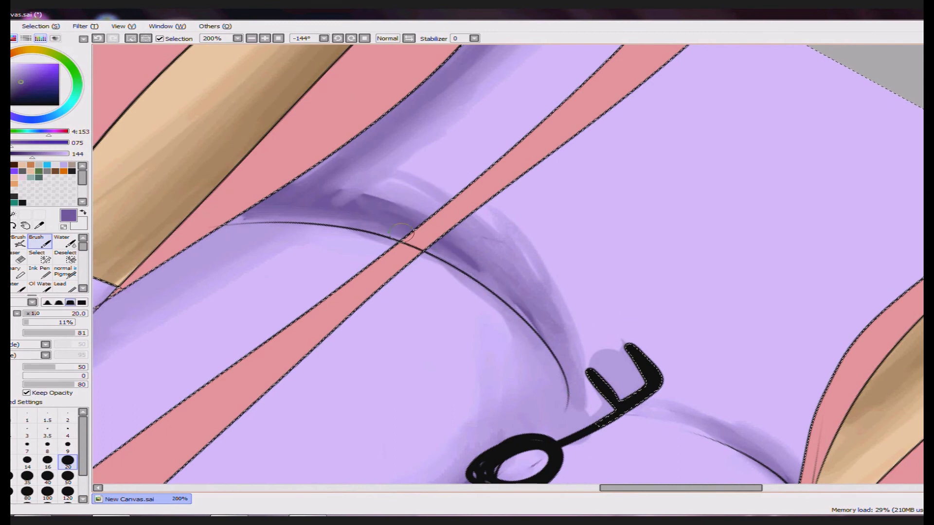
pyautogui.scroll(-2, 245, 182)
pyautogui.scroll(2, 476, 79)
pyautogui.scroll(-4, 476, 79)
# Step: Colour the headband light lilac and the suspenders dark navy with darker shading
pyautogui.moveTo(476, 80); pyautogui.dragTo(584, 370)
pyautogui.scroll(3, 509, 265)
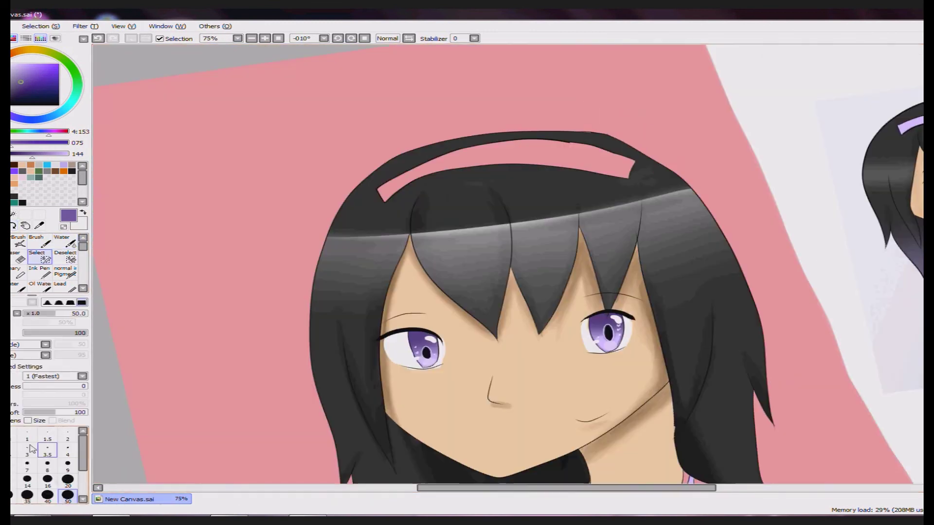
pyautogui.moveTo(32, 153); pyautogui.dragTo(68, 154)
pyautogui.moveTo(384, 204); pyautogui.dragTo(632, 165)
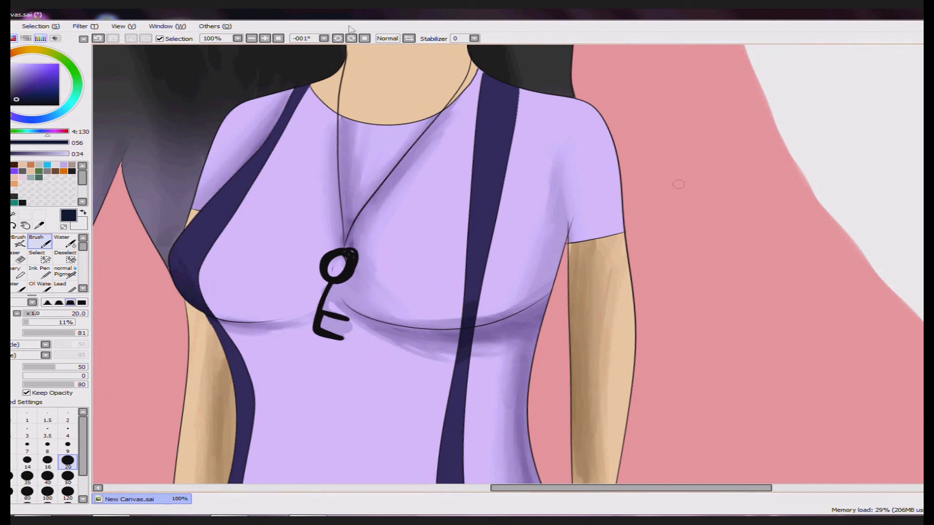
pyautogui.scroll(-4, 244, 207)
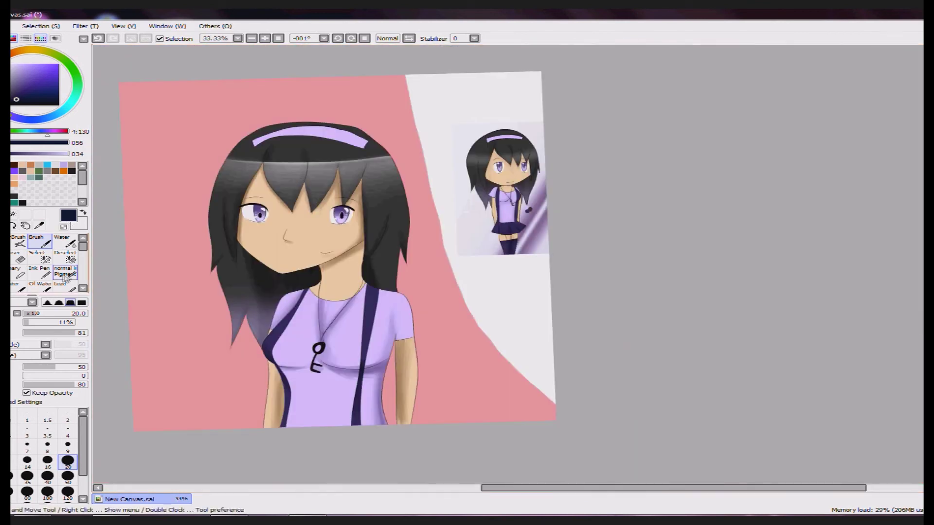